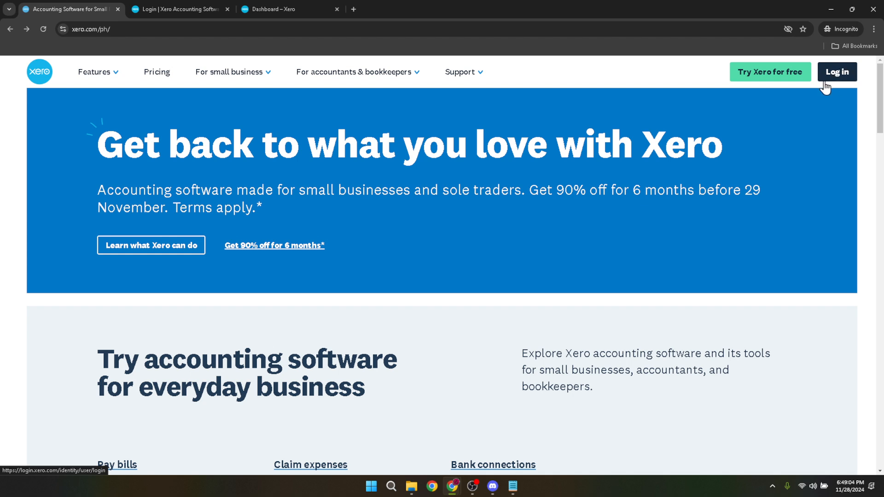
Review the filled-in e-mail and password fields on the Xero login page.
click(177, 4)
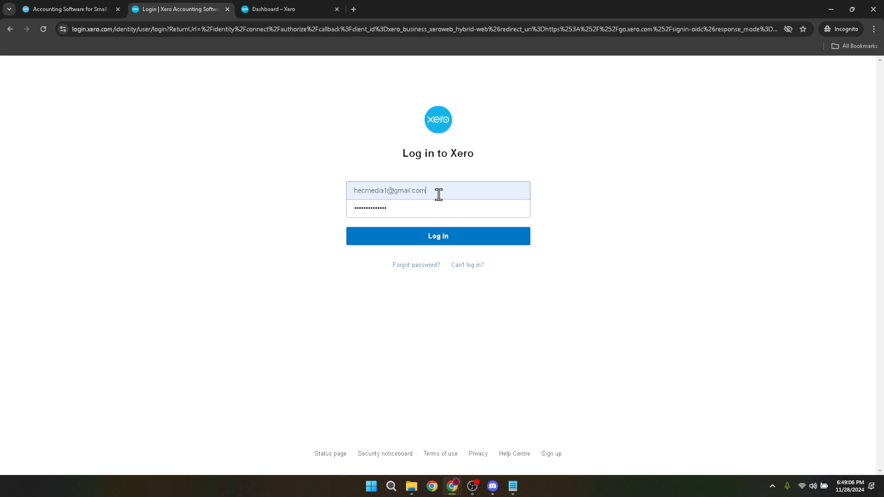
drag(438, 193, 328, 191)
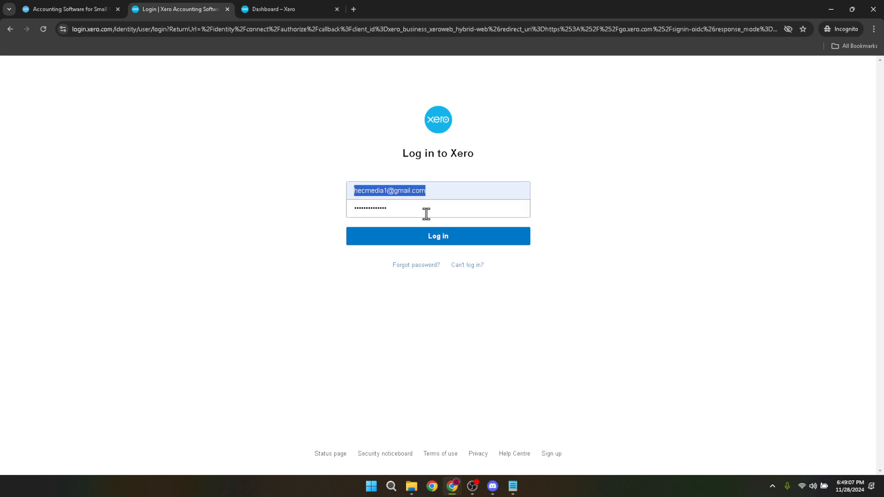
drag(416, 211, 316, 213)
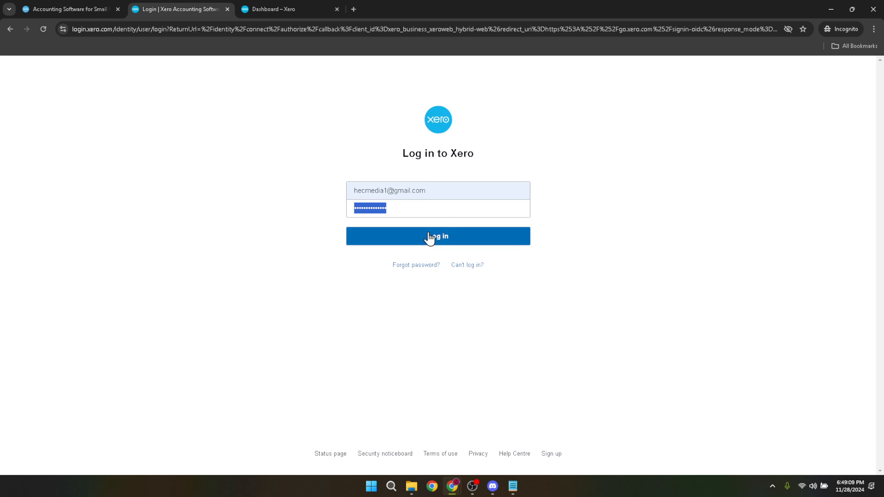
Switch to the Demo Company (Global) dashboard and start a new journal from its manual journals list.
click(261, 8)
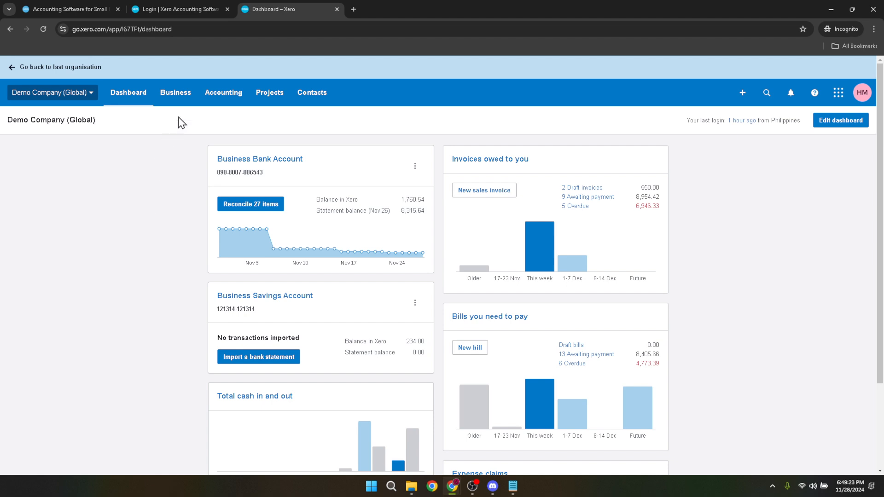
click(220, 97)
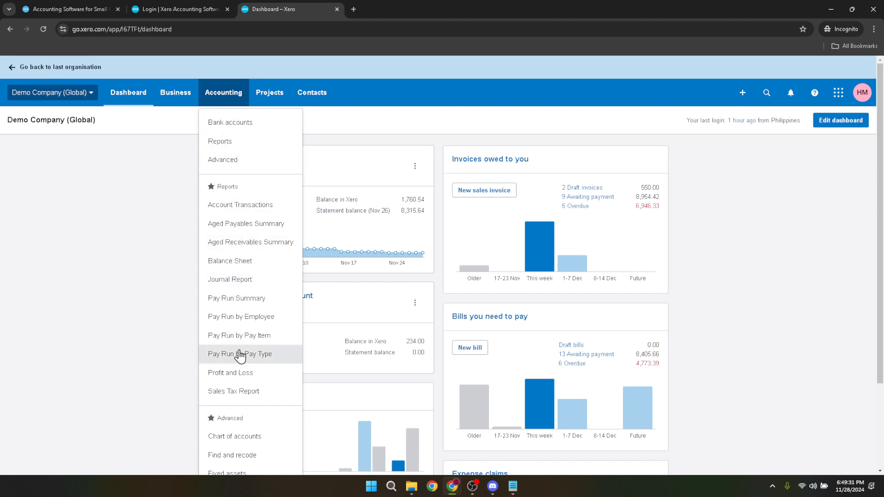
scroll(237, 353, down, 3)
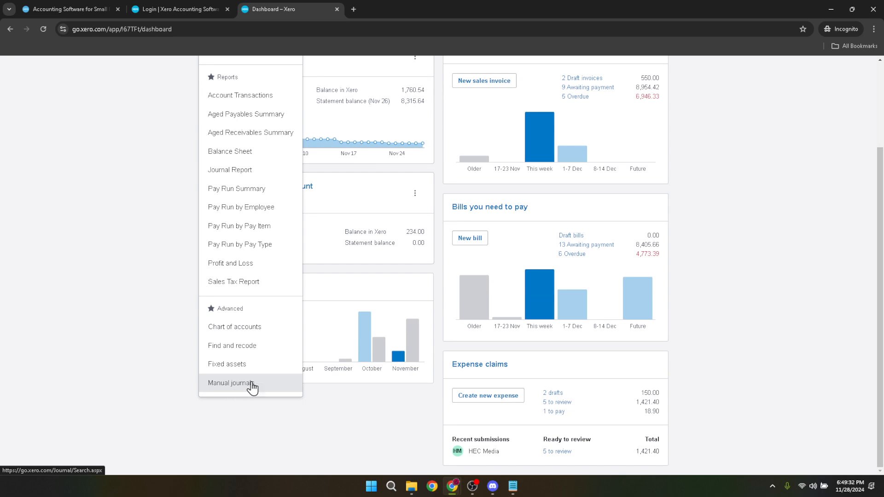
click(232, 387)
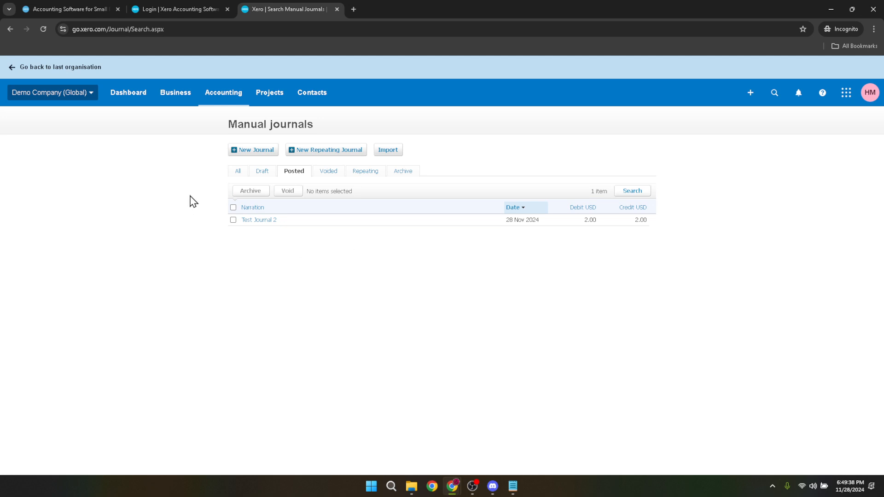
click(255, 151)
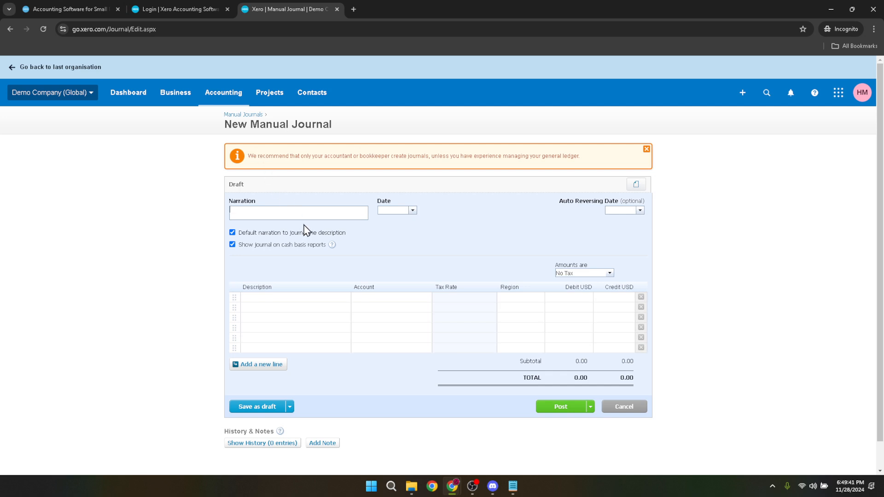
Set the manual journal's narration to "Sample Journal" and its date to 29 Nov 2024.
click(310, 214)
text(TEst)
key(ctrl+a)
key(BackSpace)
click(412, 211)
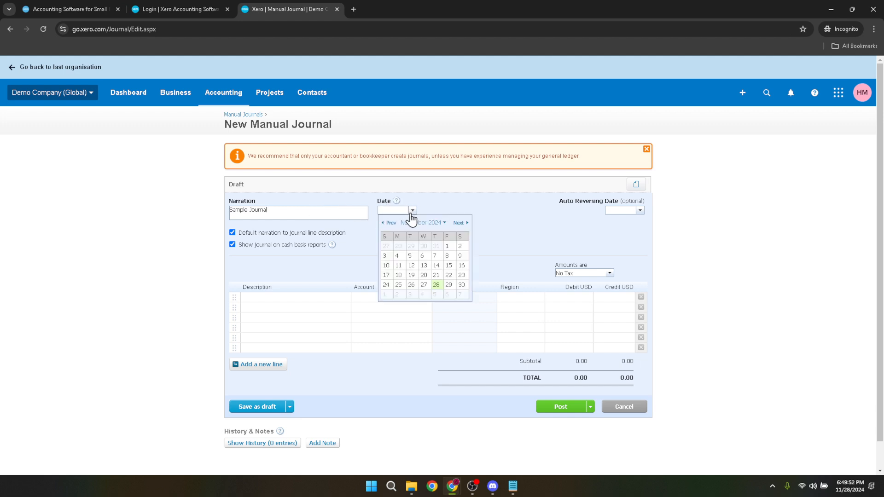
click(449, 285)
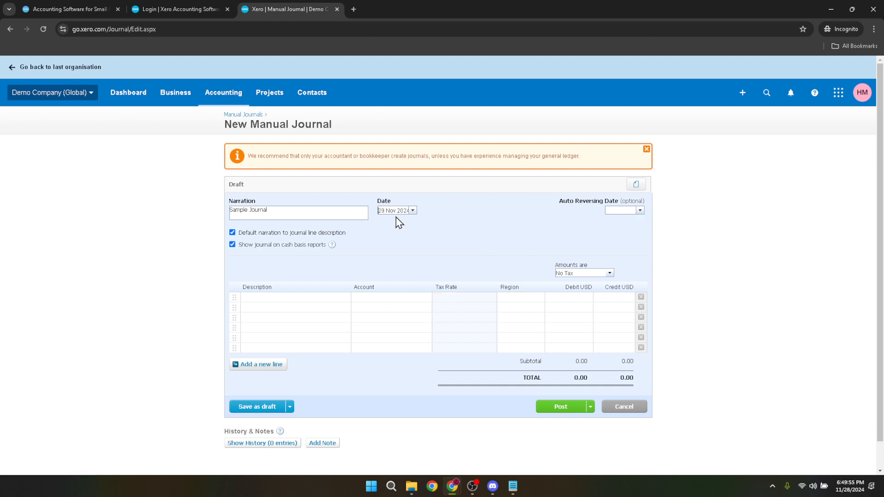
Describe the first journal line as "Sample Journal" and the second line as "Sample Journal 1".
click(310, 301)
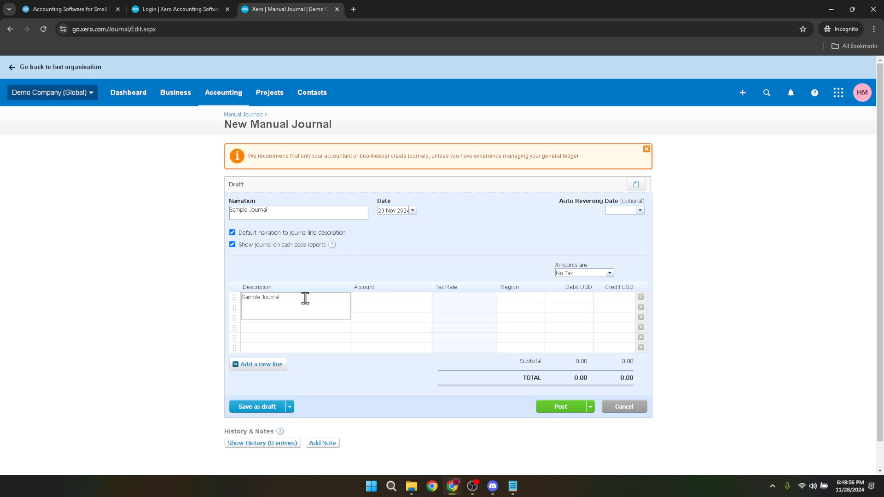
click(297, 340)
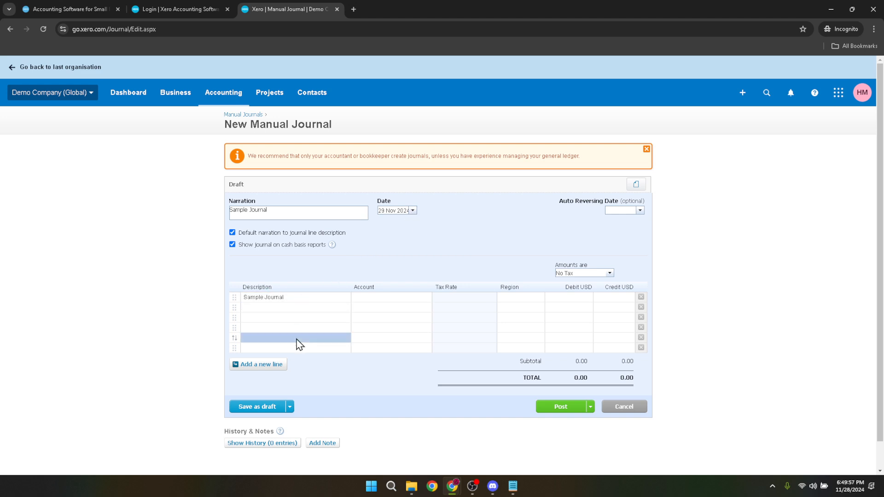
click(283, 307)
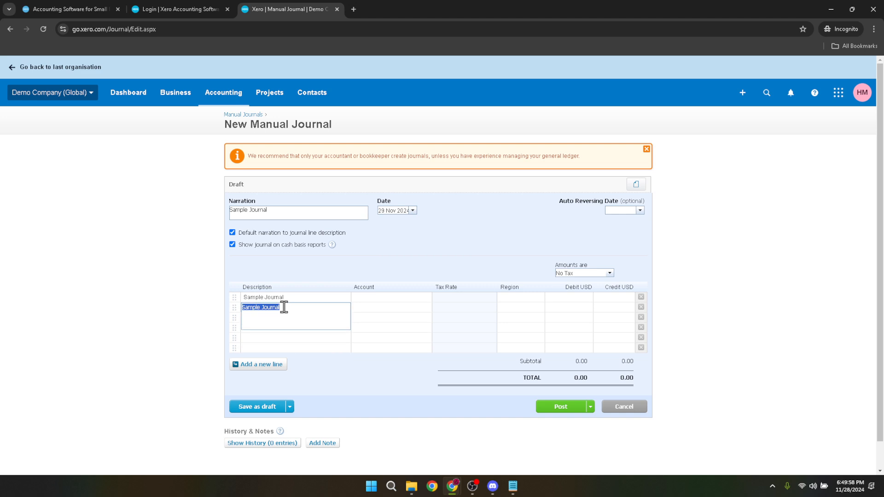
click(291, 307)
text(1)
Assign account 412 - Consulting & Accounting to the first line and 420 - Entertainment to the second.
click(391, 300)
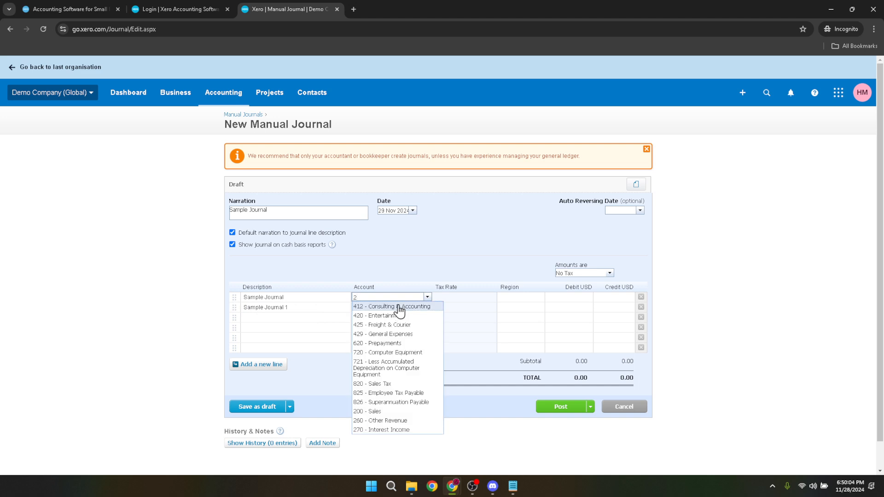
key(Return)
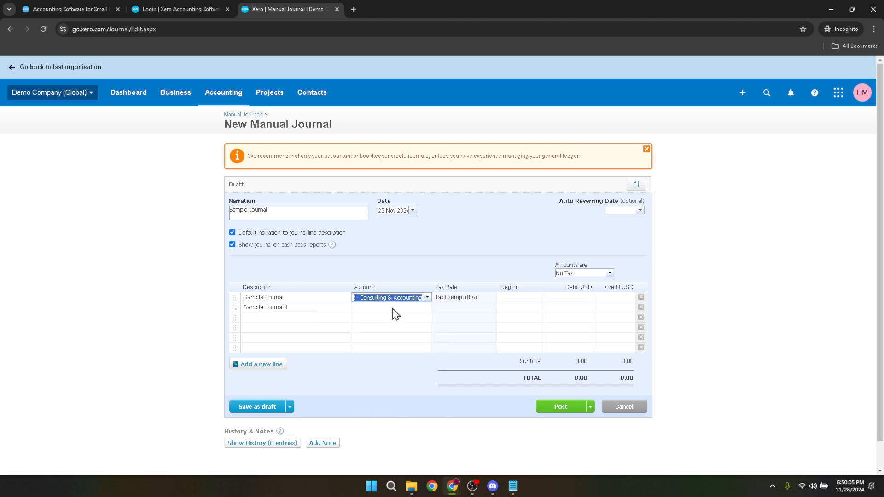
click(392, 307)
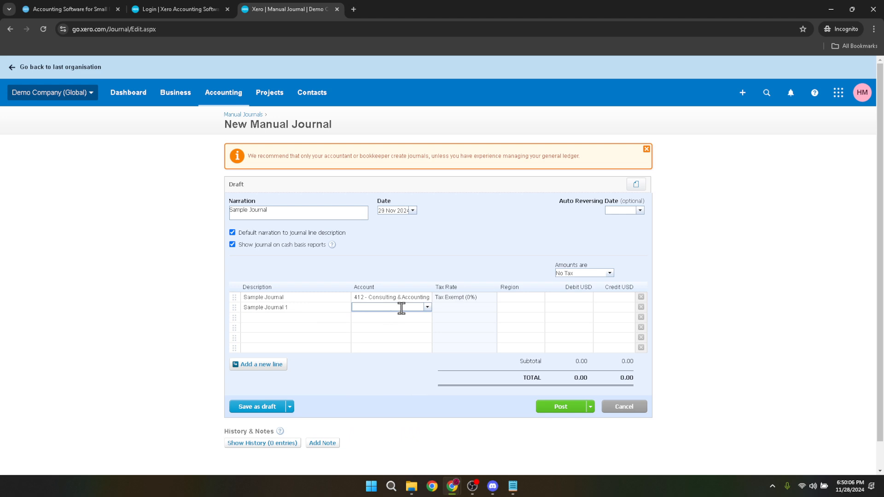
text(2)
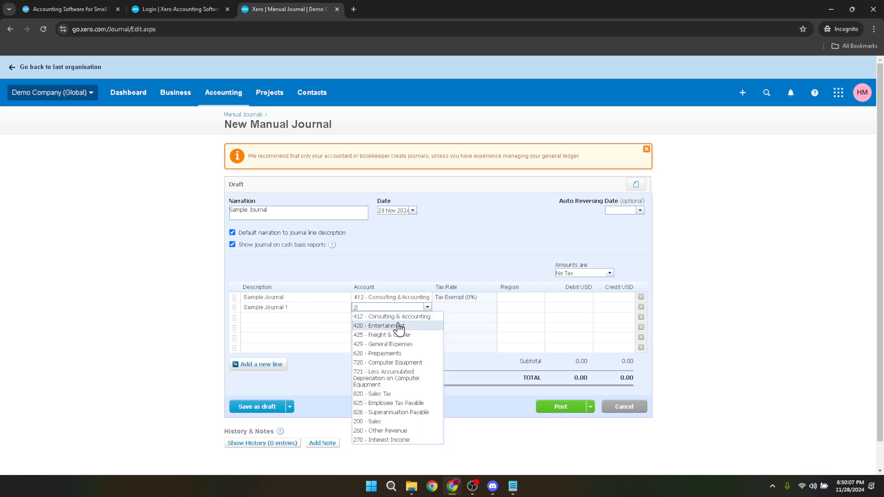
click(400, 326)
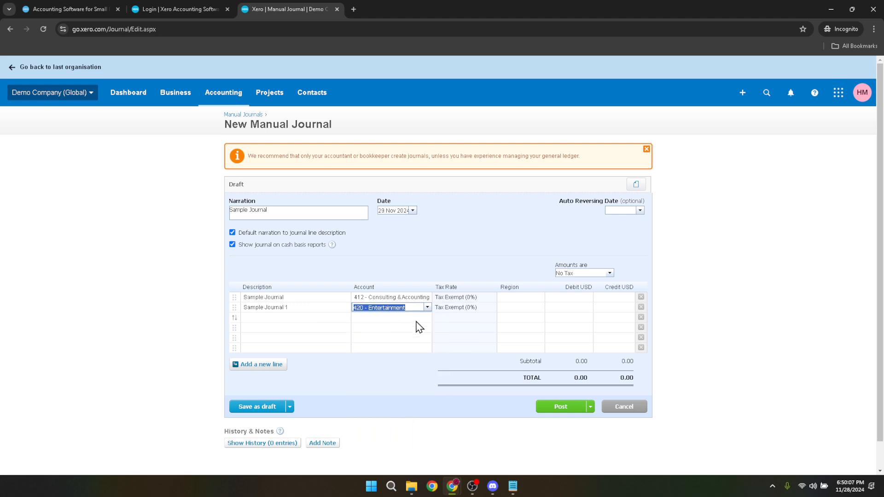
Set the region to Eastside on the first journal line and North on the second.
click(530, 298)
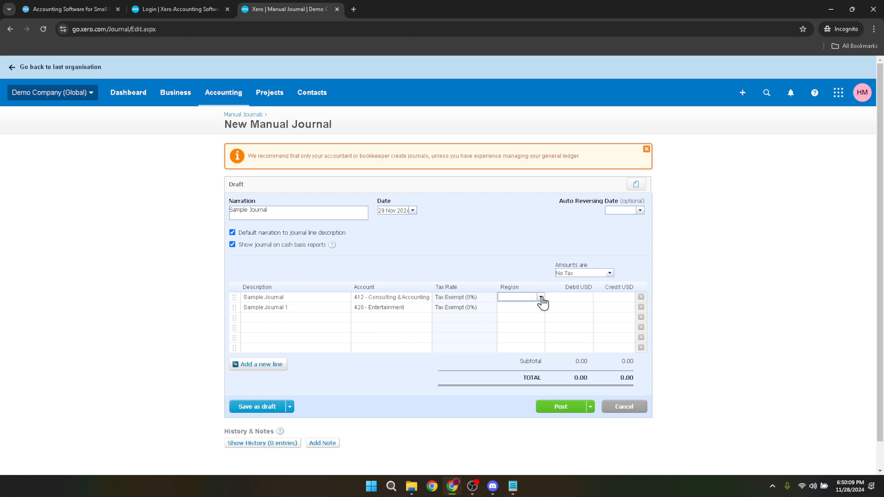
click(541, 298)
click(532, 326)
click(533, 308)
click(540, 307)
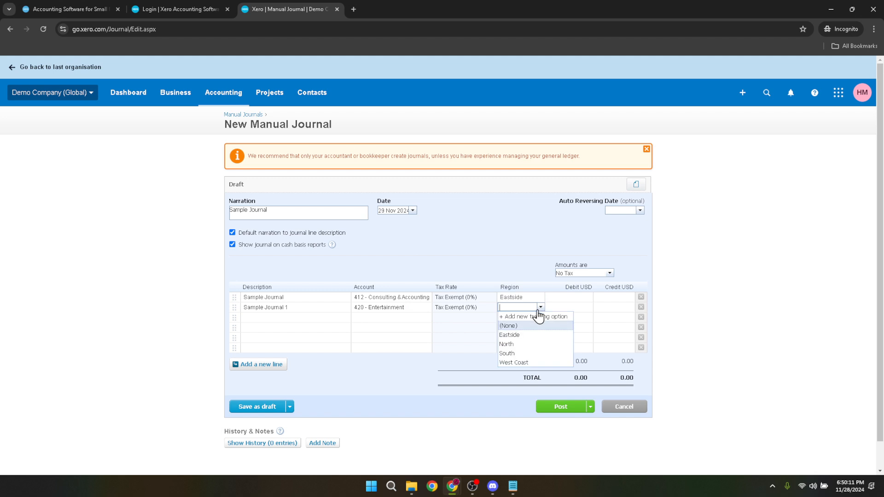
click(534, 344)
click(533, 348)
Enter a debit of 2 USD on the first line and a credit of 2 USD on the second, and post the journal.
click(566, 298)
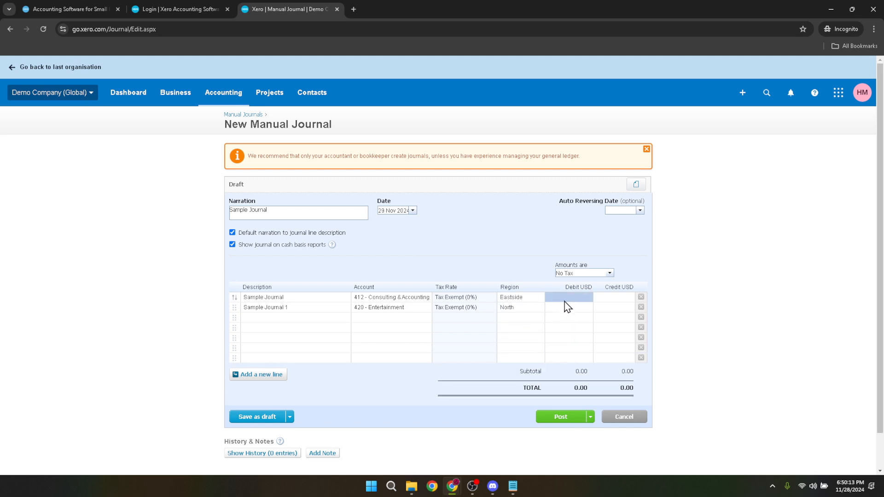
text(2)
click(613, 307)
text(2)
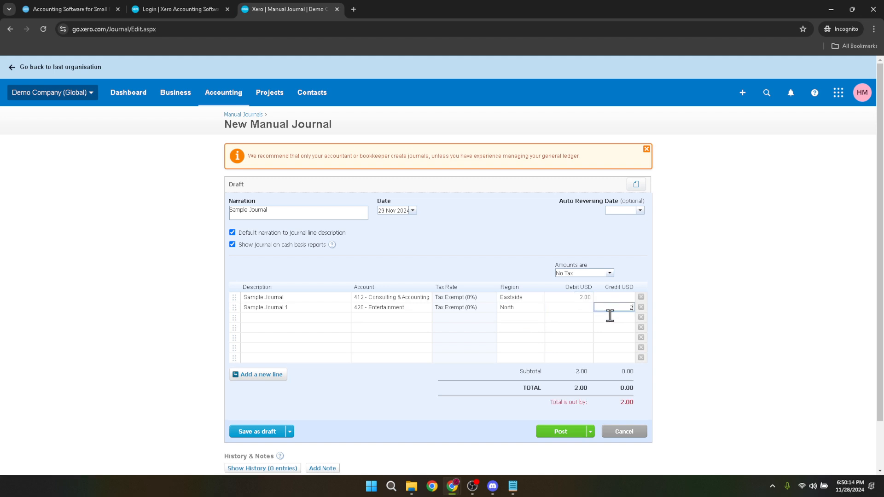
click(607, 340)
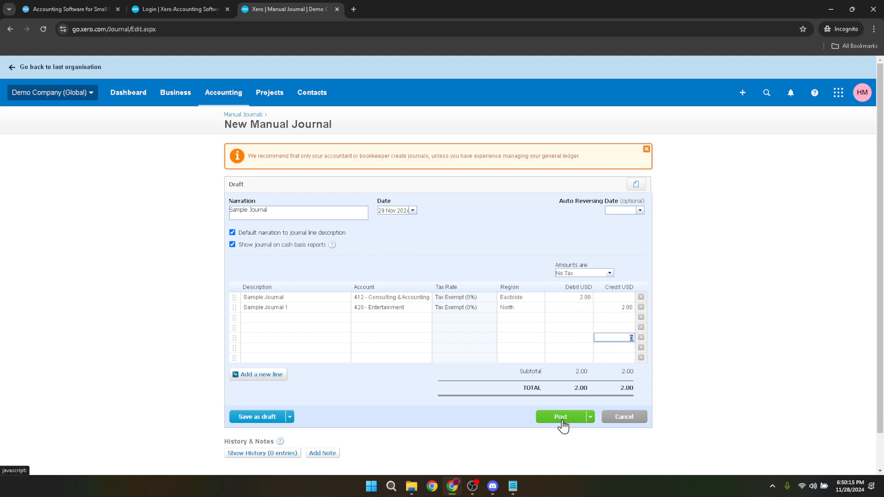
click(553, 419)
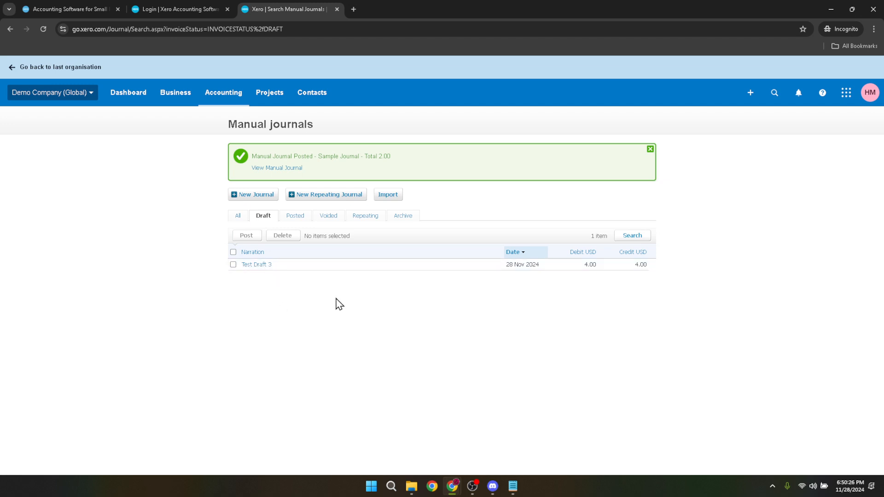
View the posted "Sample Journal" manual journal and show its history entries.
click(283, 169)
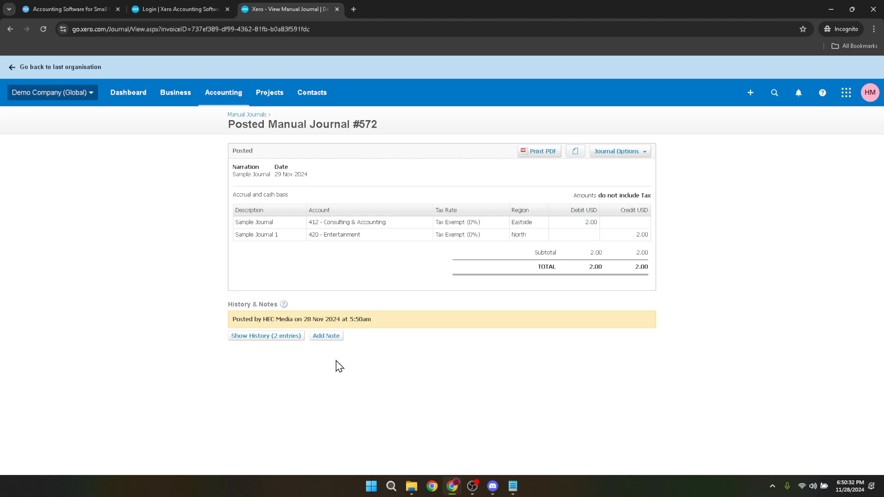
click(275, 337)
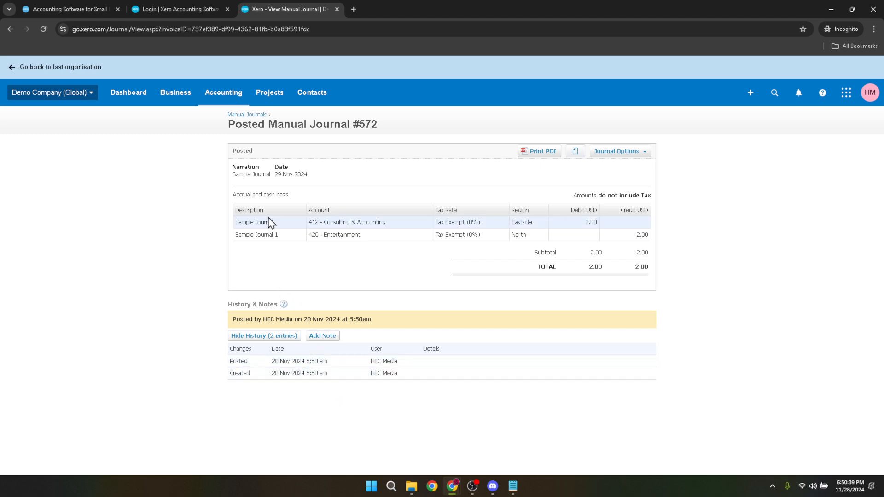
Return to the organisation's dashboard and switch to the Xero home page.
click(120, 98)
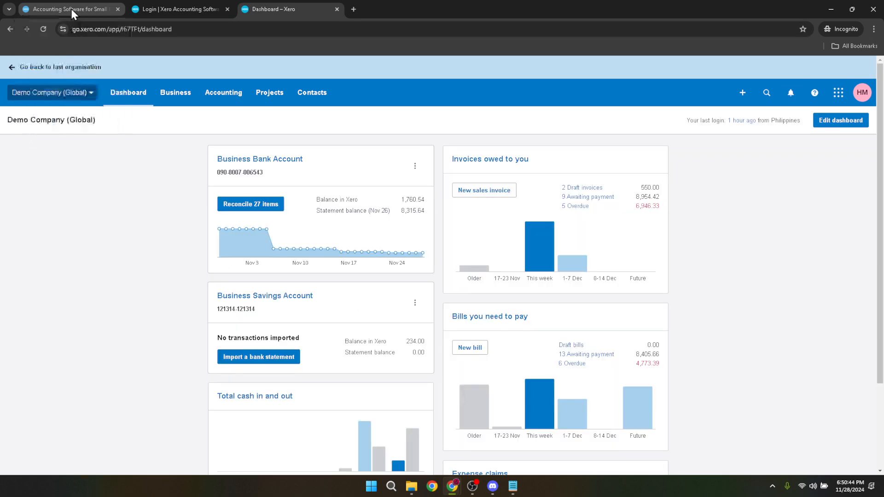
click(71, 9)
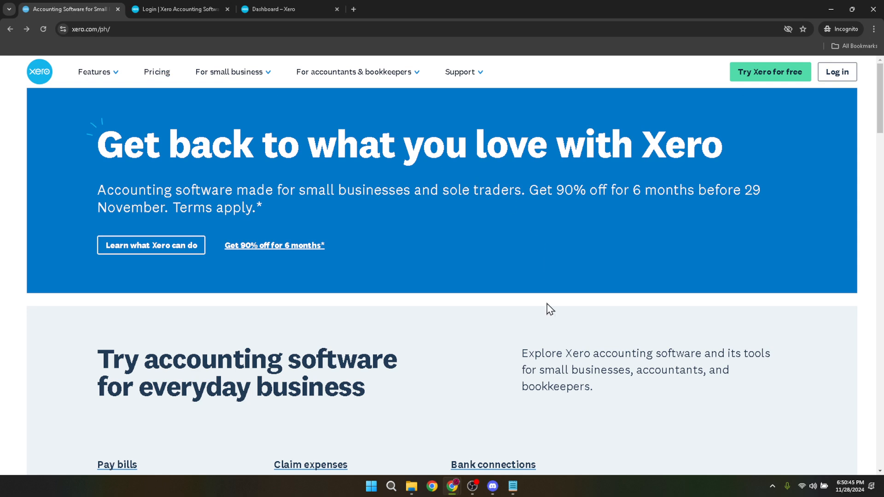